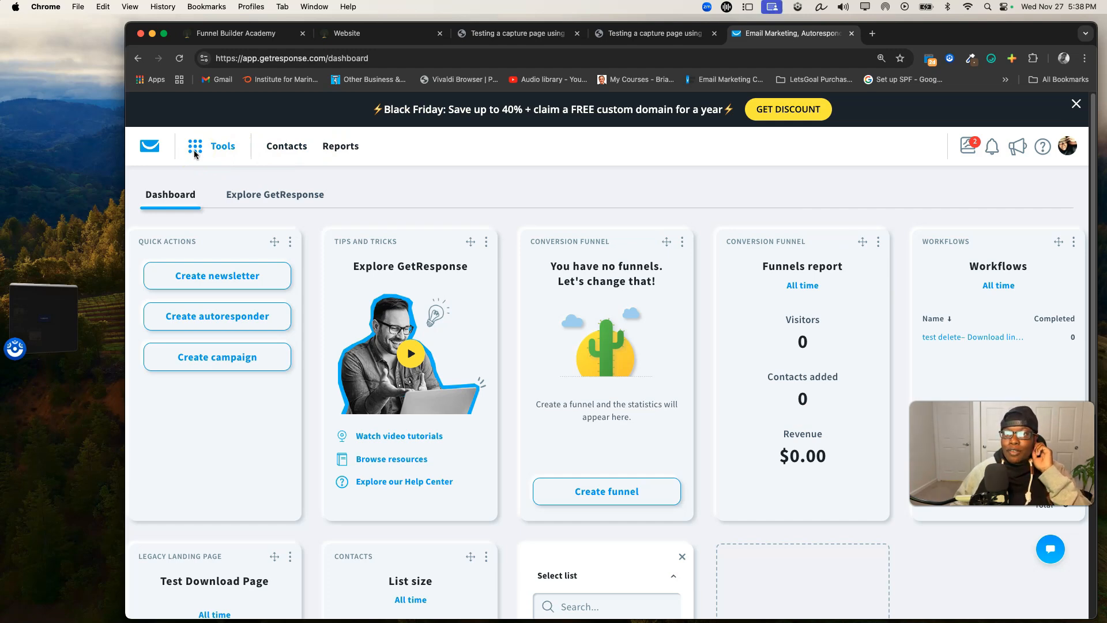
- Create a new GetResponse contact list named ANEJq without copying settings from an existing list
left_click(287, 146)
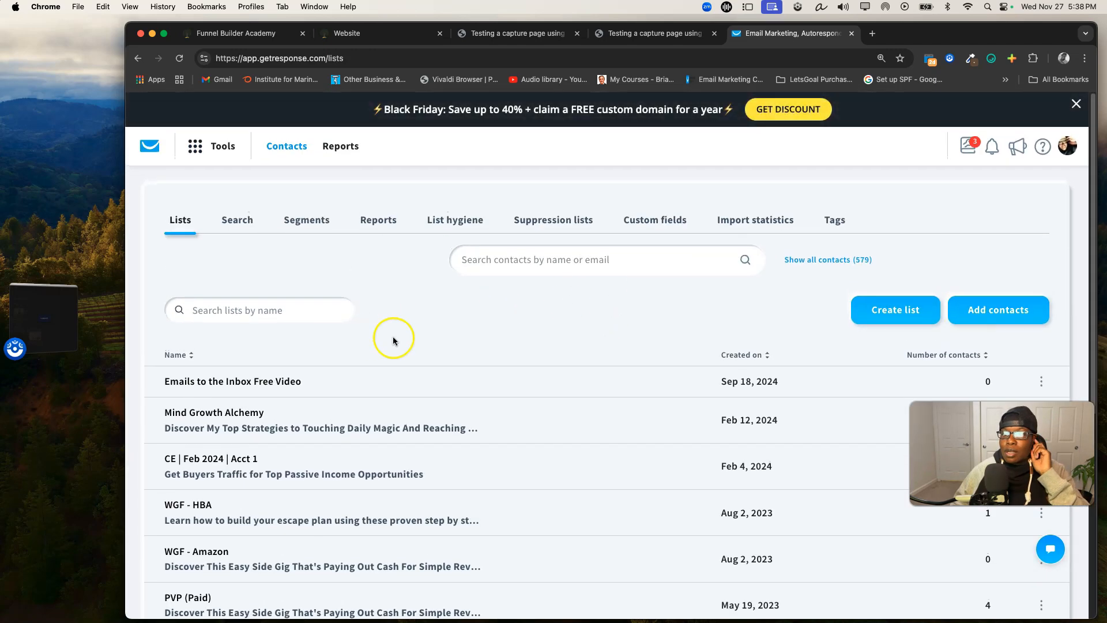
left_click(902, 319)
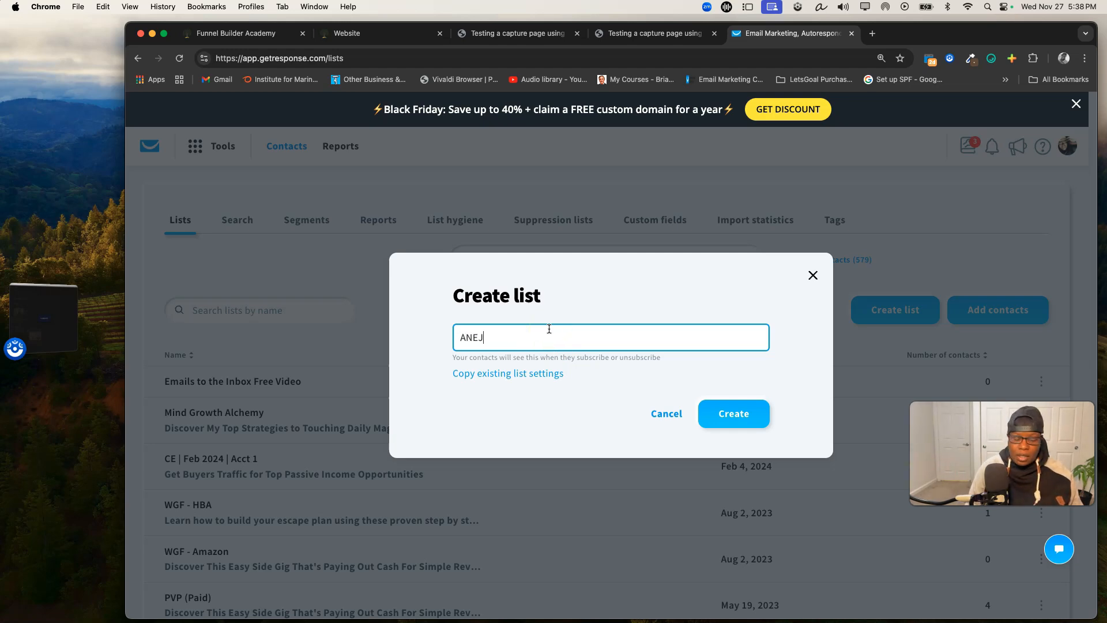
left_click(544, 373)
left_click(727, 370)
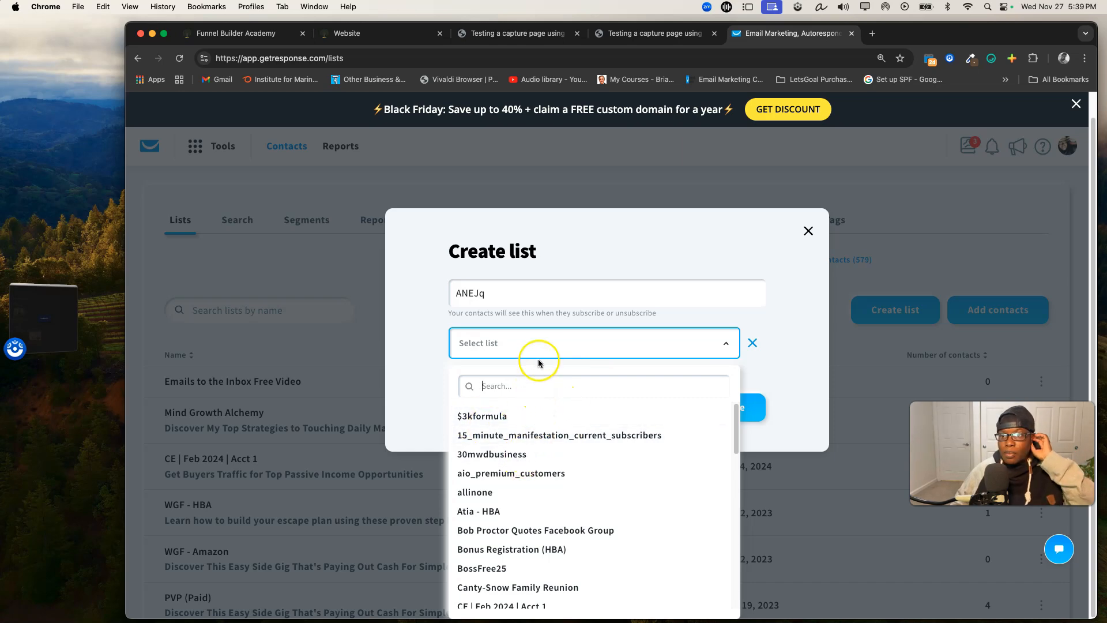
left_click(691, 300)
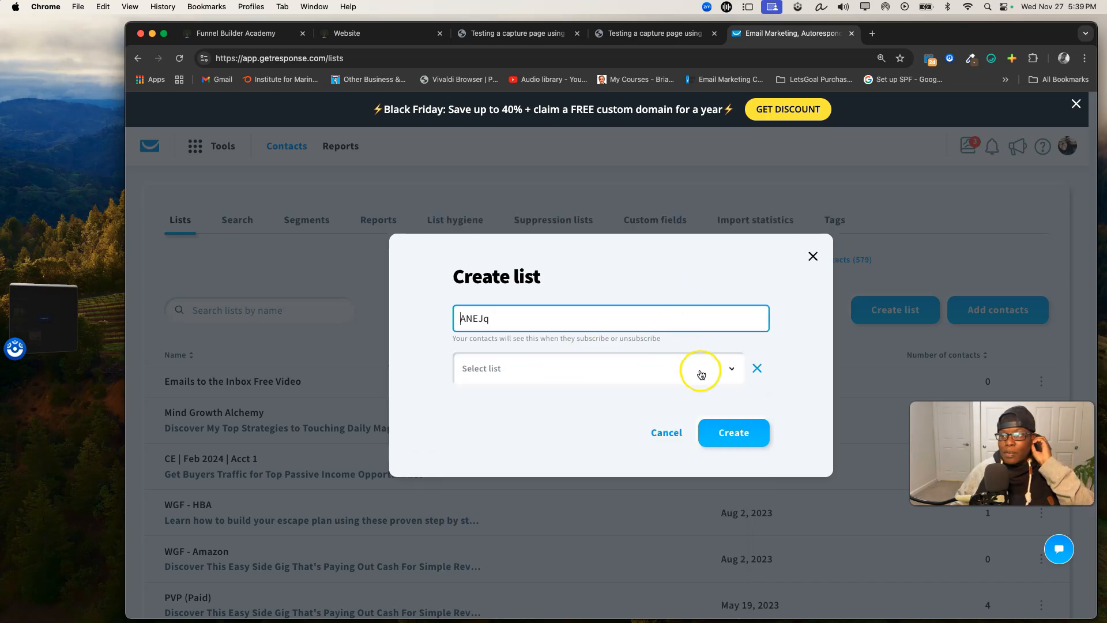
left_click(732, 440)
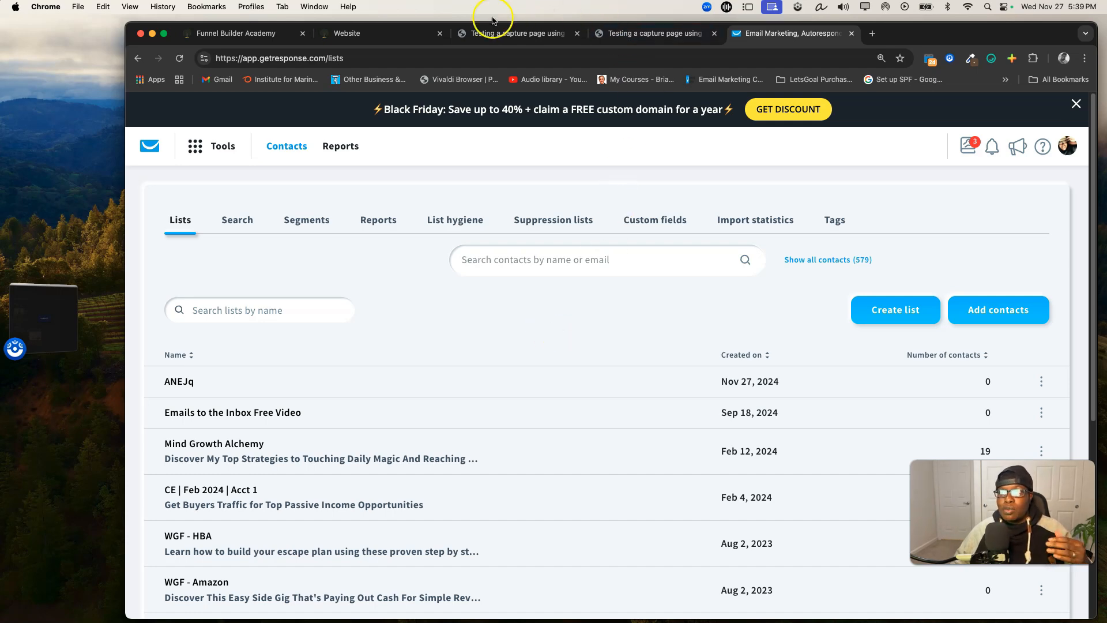
- Close the two browser tabs holding the test capture page, check the website builder page, and return to the GetResponse lists
left_click(577, 33)
left_click(576, 32)
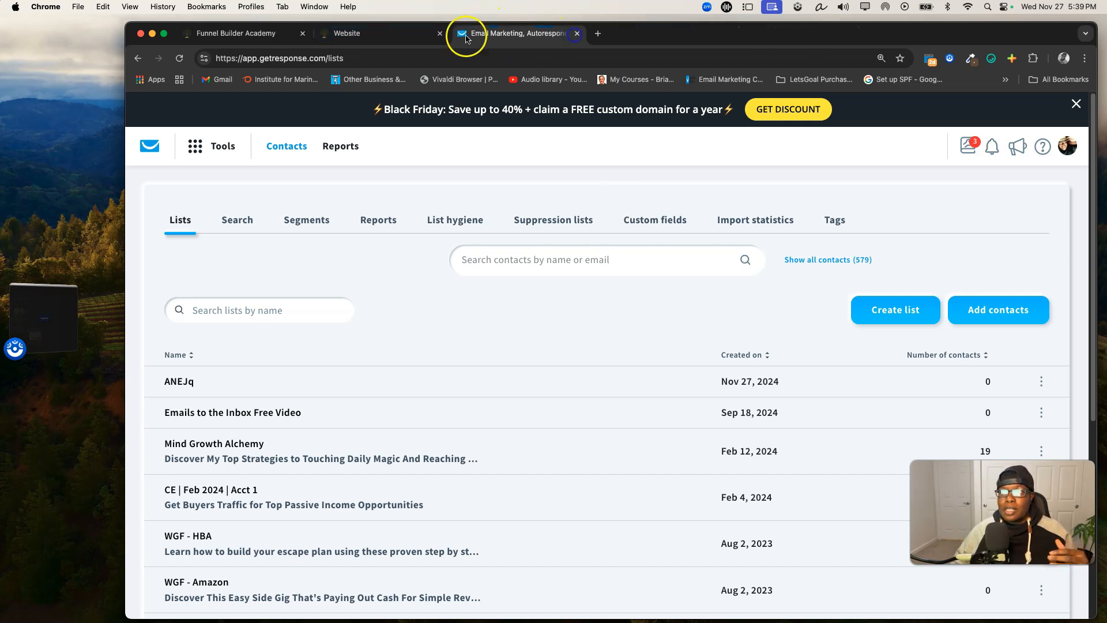
left_click(379, 38)
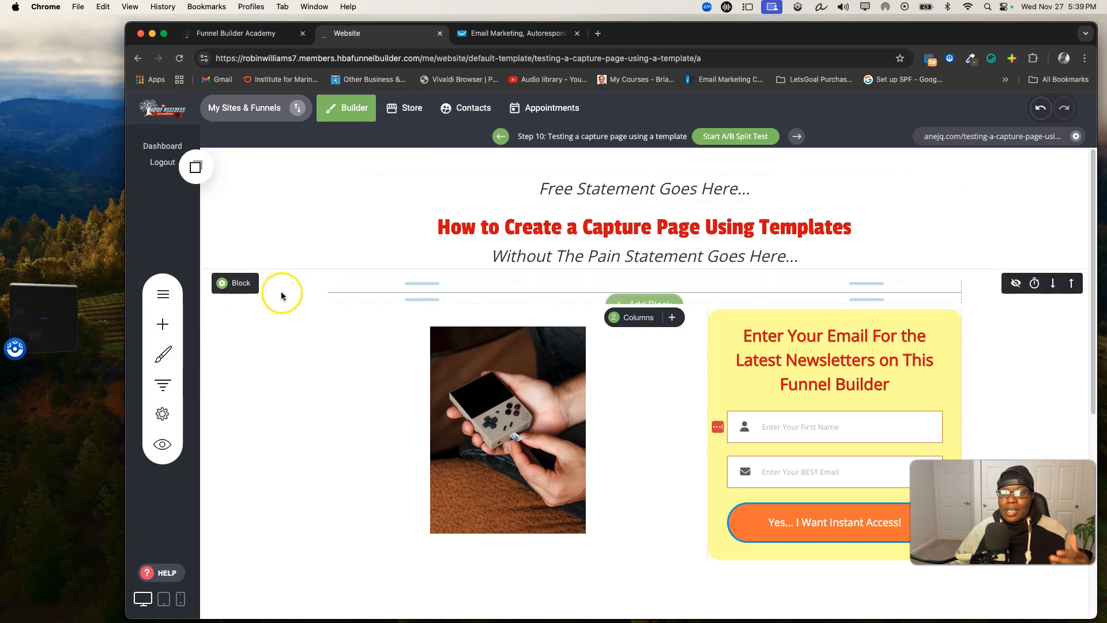
left_click(533, 33)
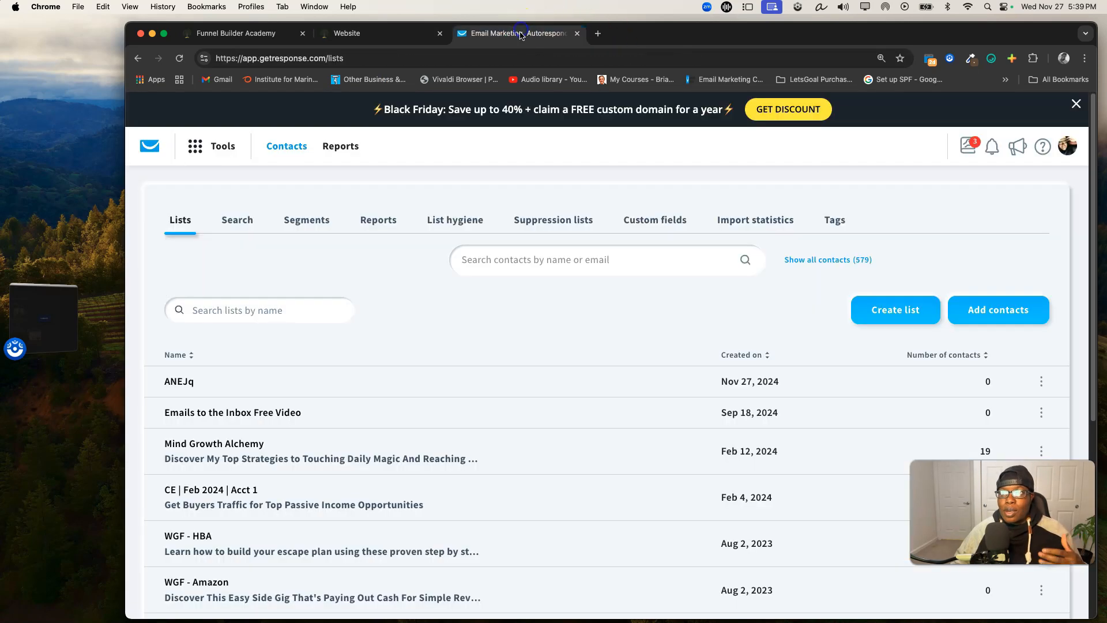
- Open the API key management page within GetResponse's Integrations and API area
left_click(198, 147)
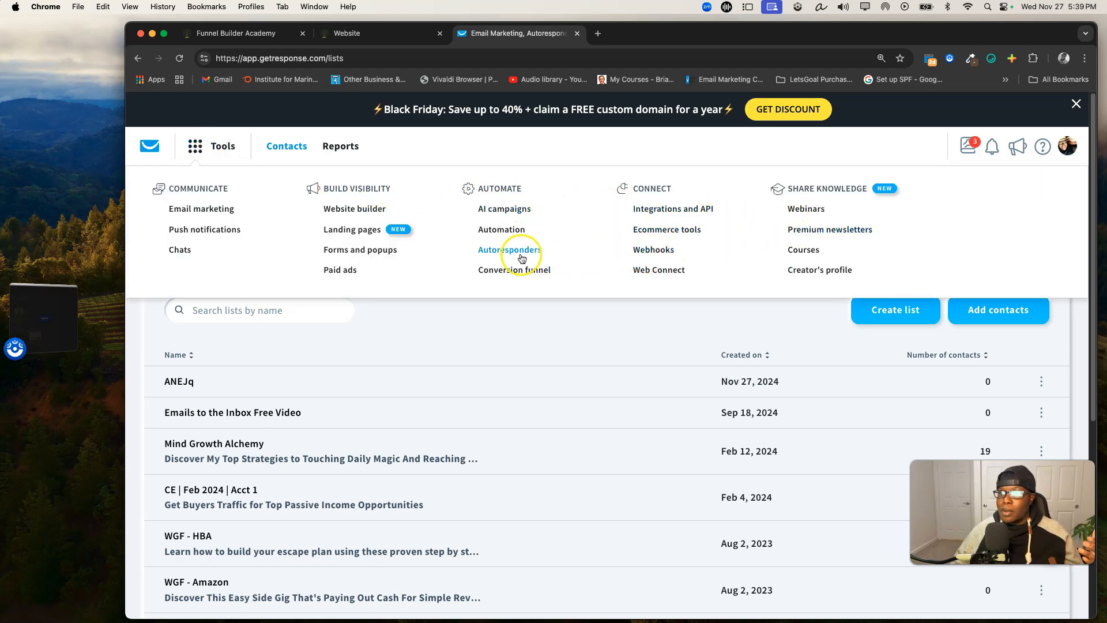
left_click(694, 210)
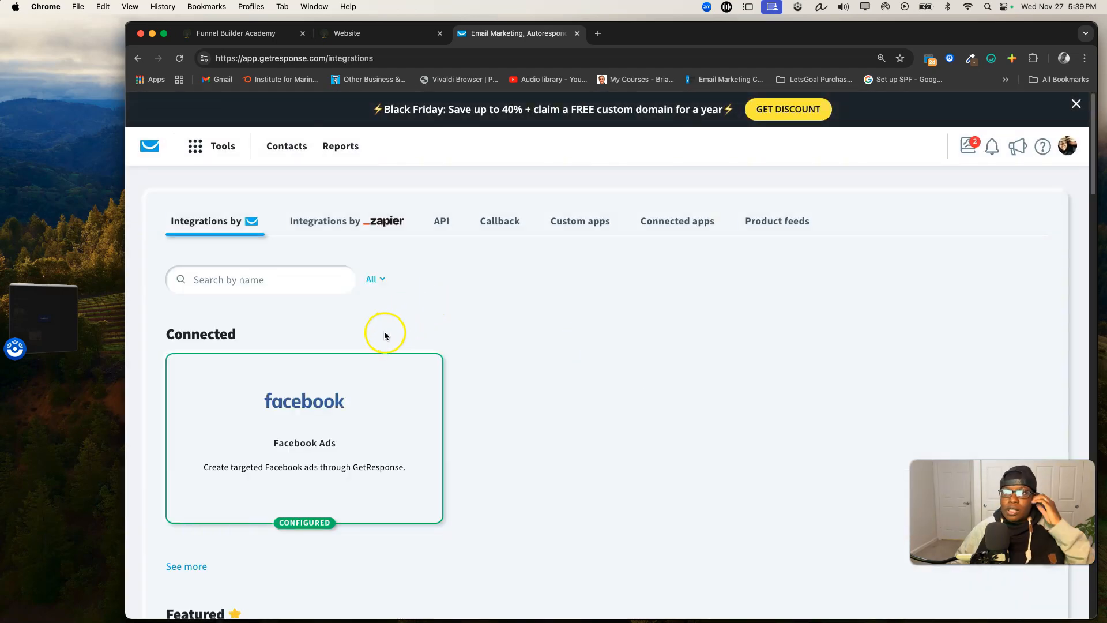
left_click(443, 223)
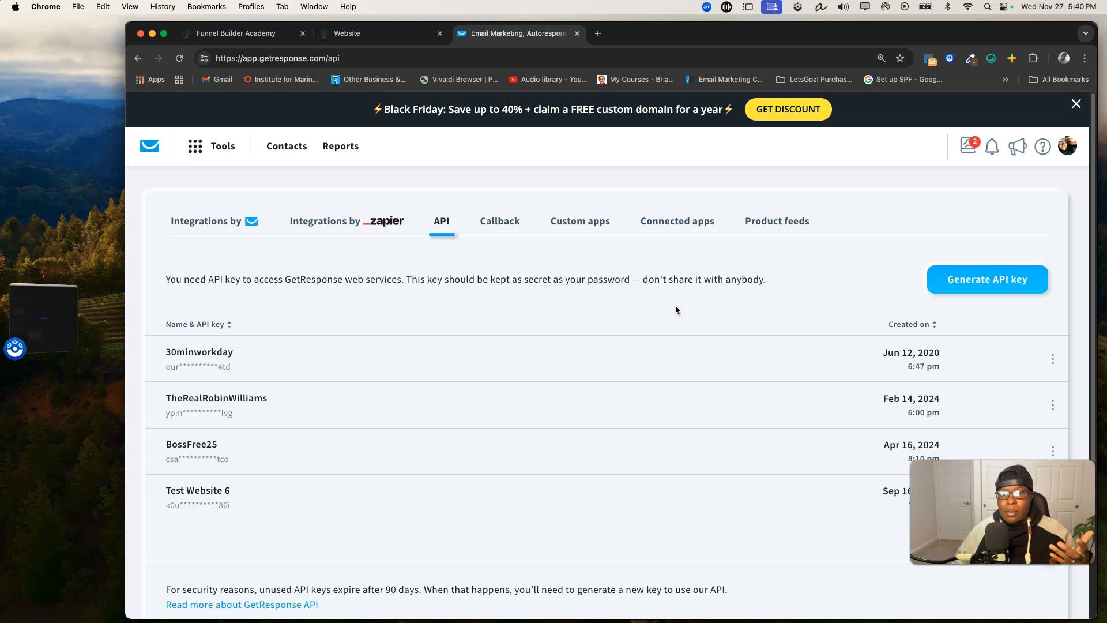
- Generate a new GetResponse API key named anejQ and copy the key
left_click(975, 279)
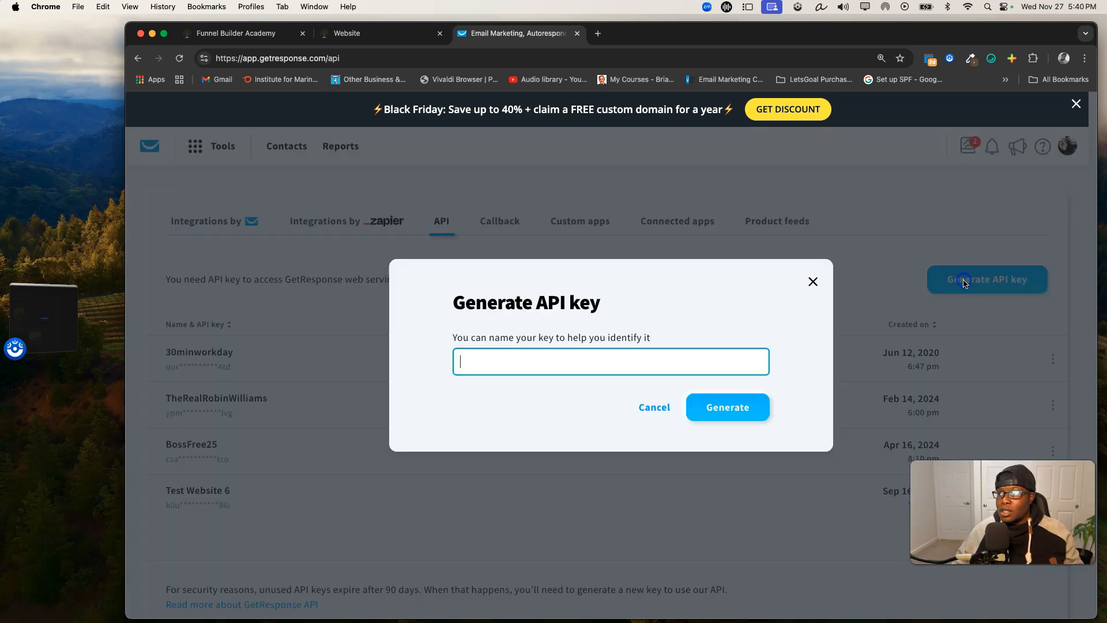
left_click(641, 359)
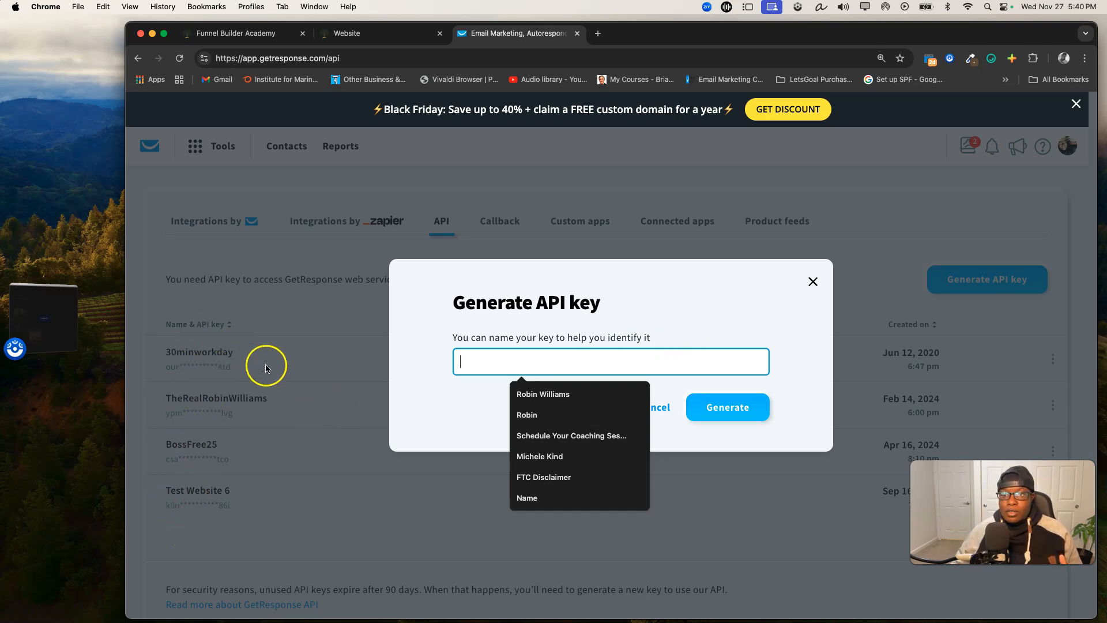
left_click(472, 367)
type("An")
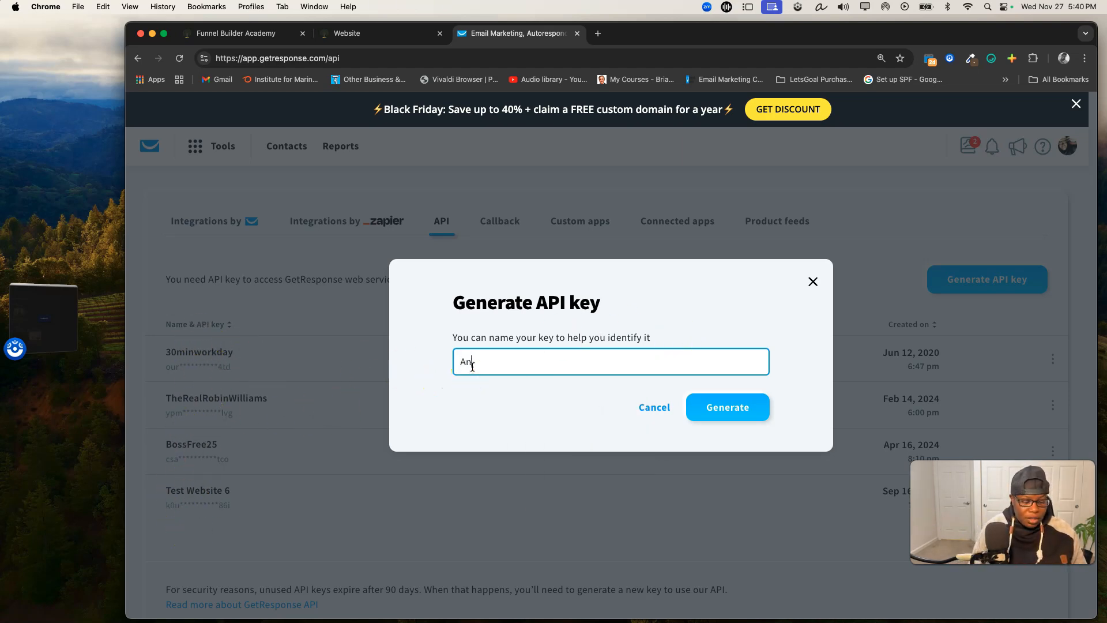
type("ejQ")
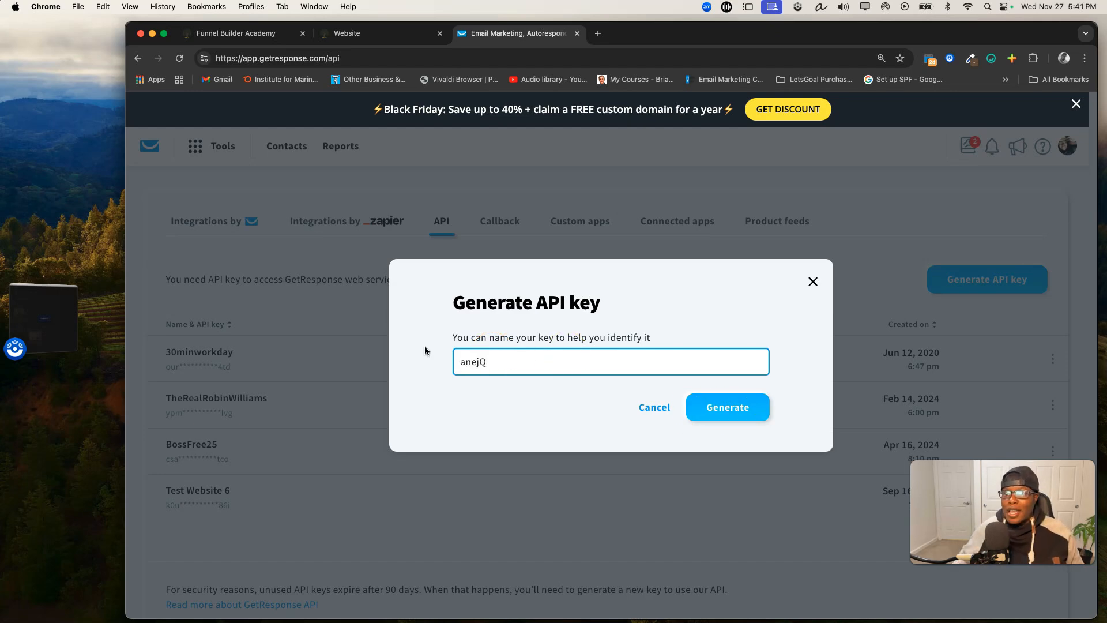
left_click(730, 403)
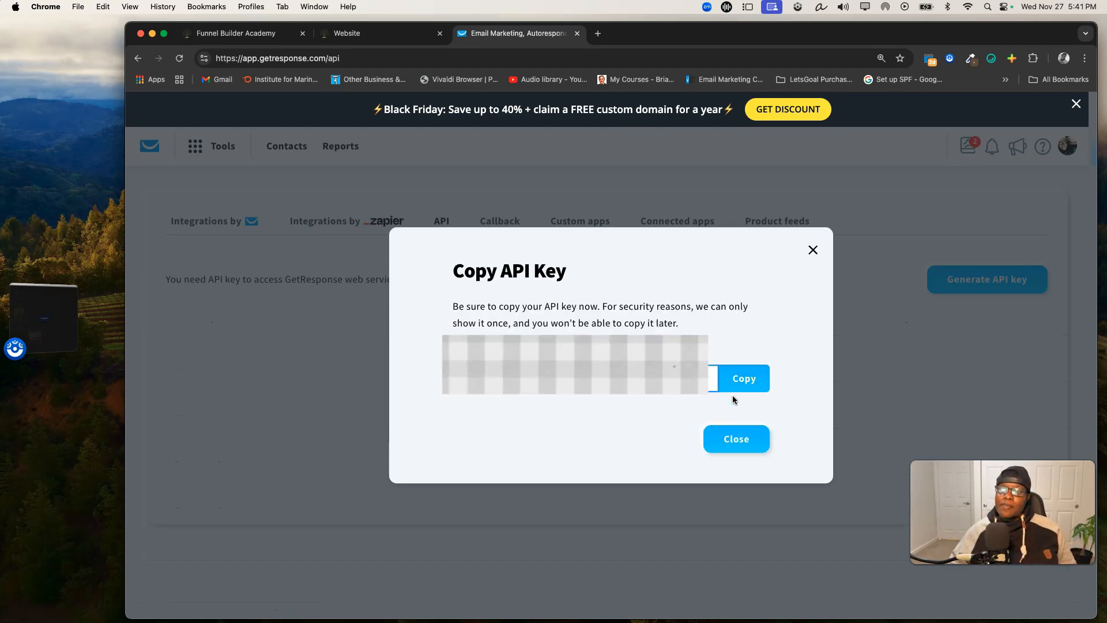
left_click(742, 379)
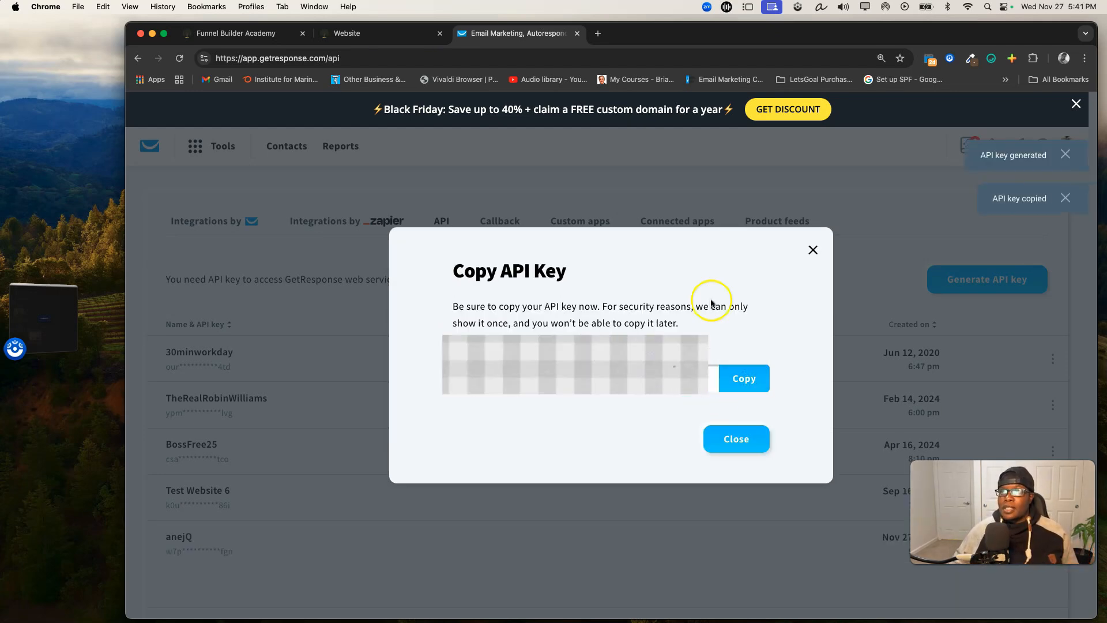
- Switch to the website builder and open the Applications section of the funnel settings
left_click(346, 34)
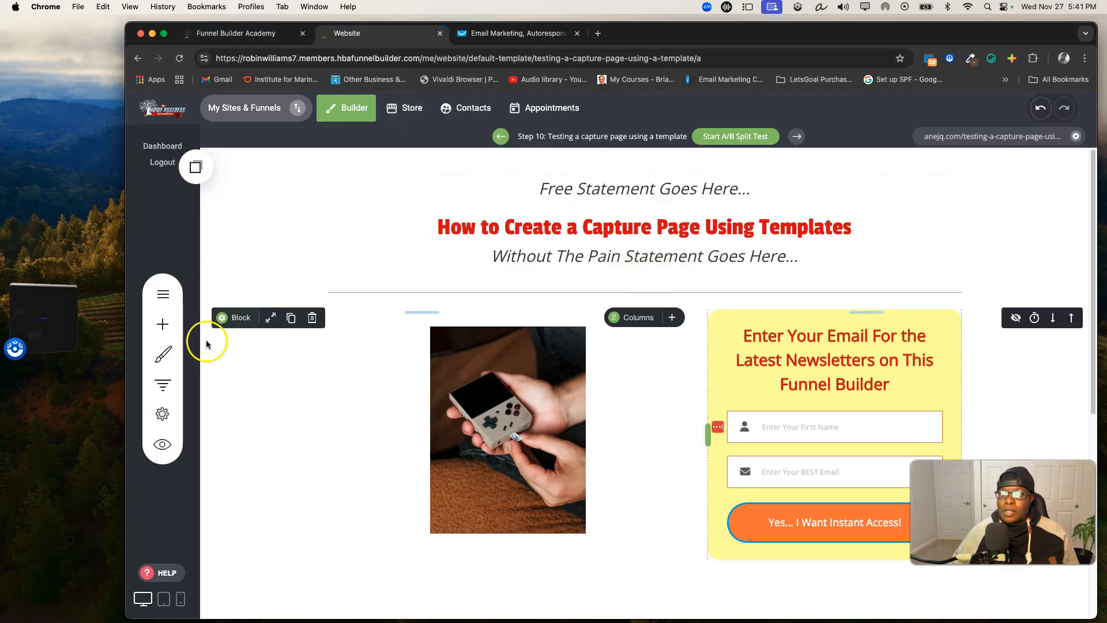
left_click(165, 416)
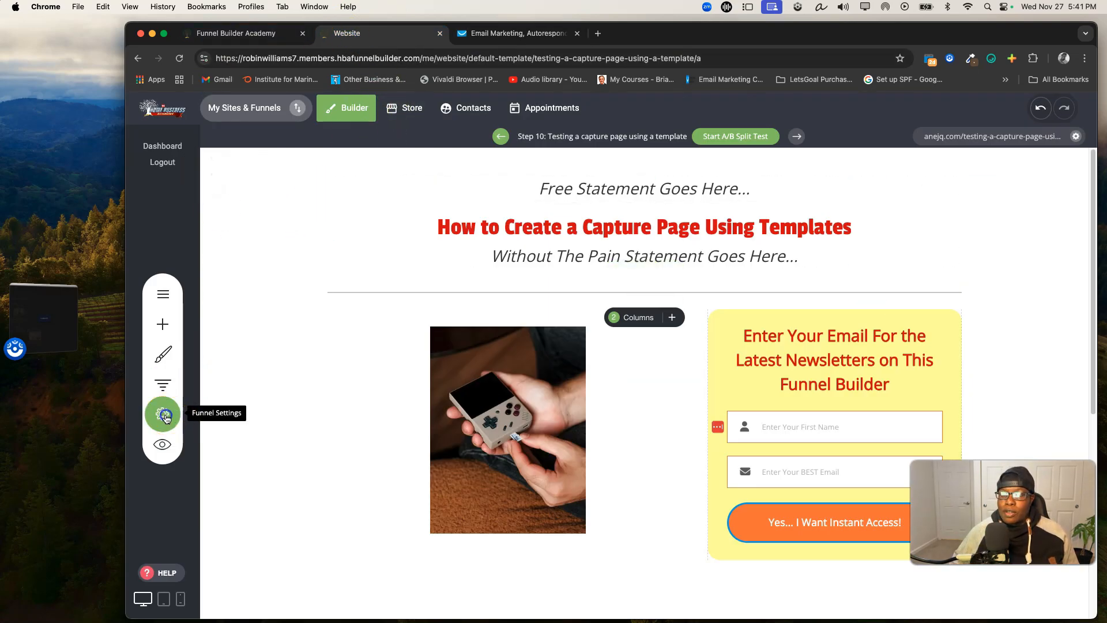
left_click(988, 172)
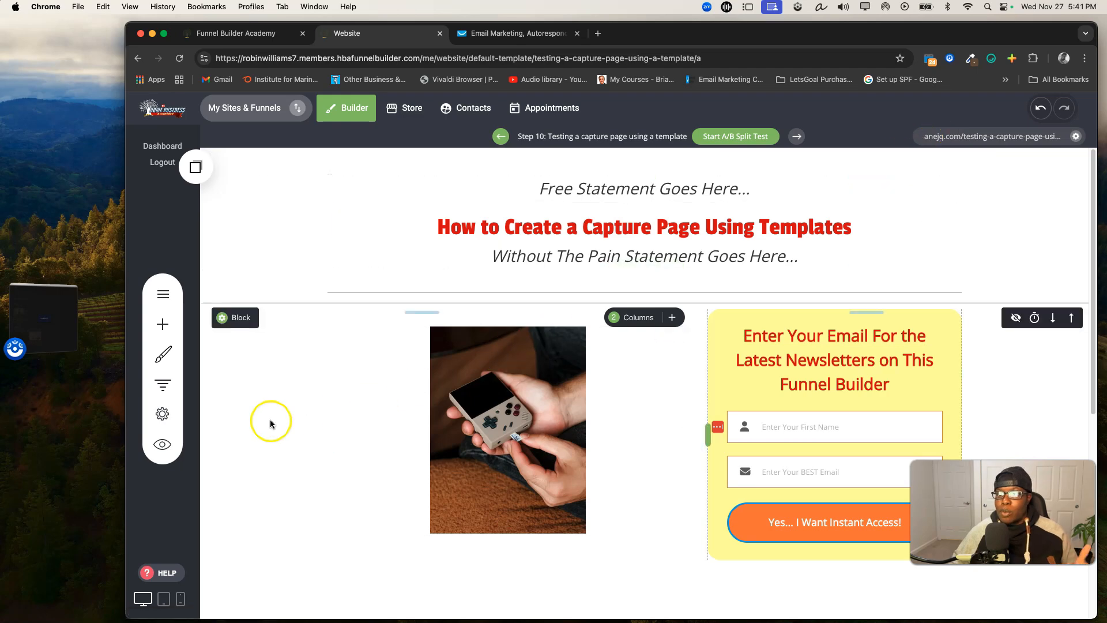
left_click(163, 413)
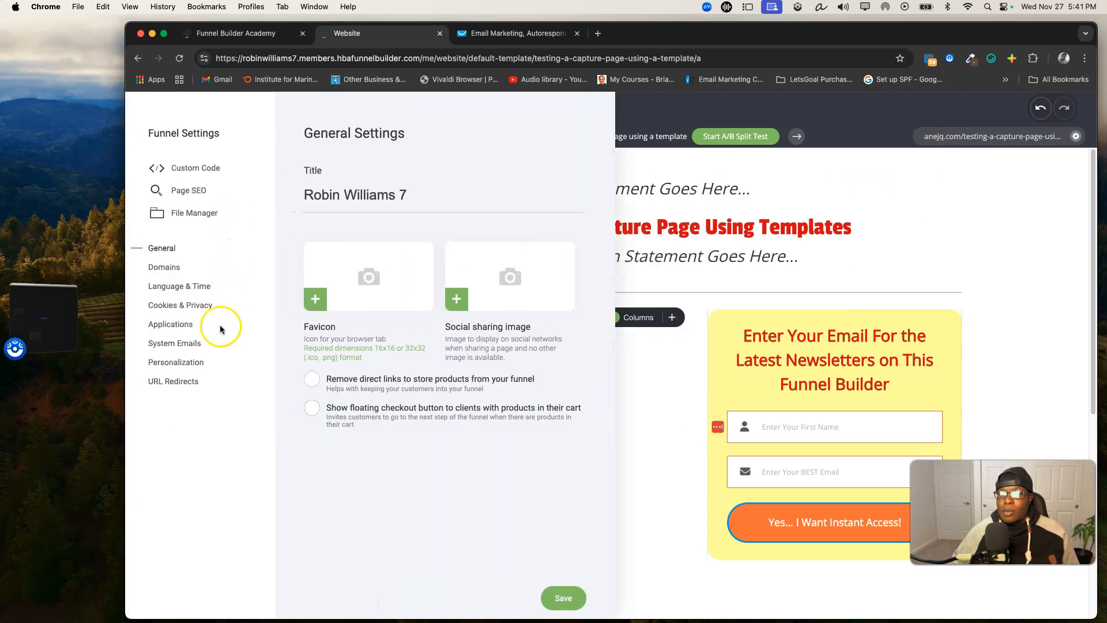
left_click(186, 324)
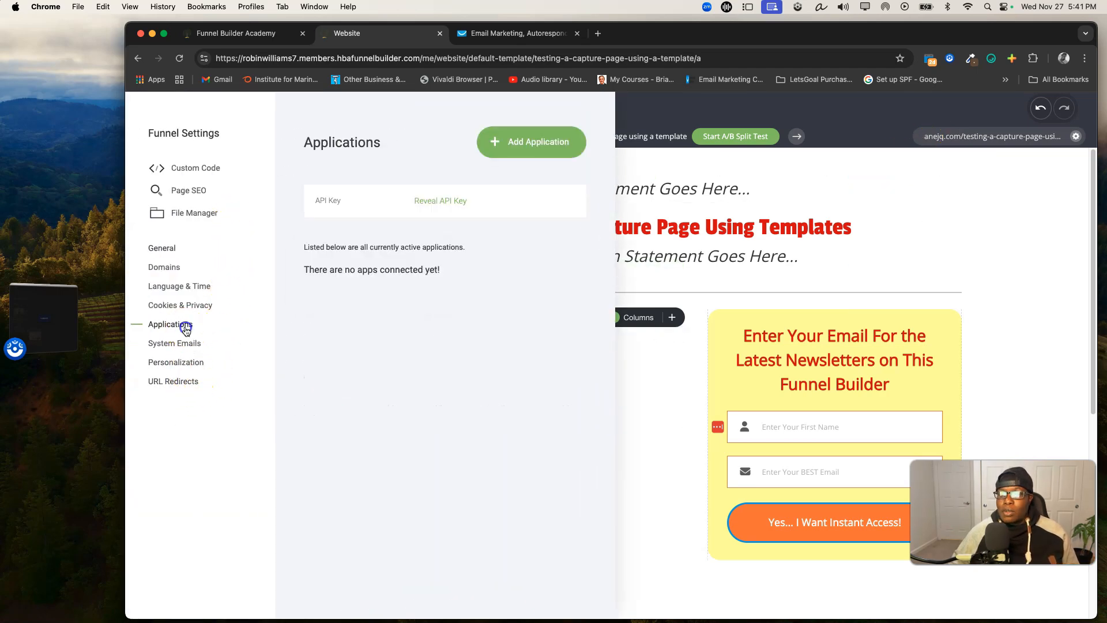
- Add the GetResponse application to the funnel by pasting the copied API key, save and verify it, and close the settings
left_click(533, 144)
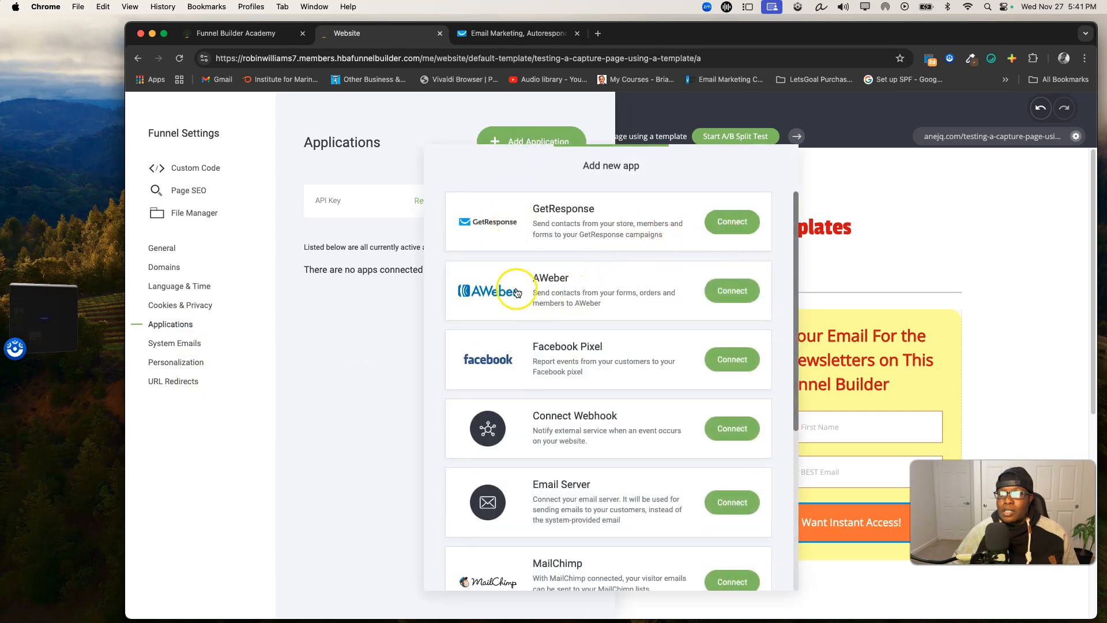
scroll(554, 375, "down", 5)
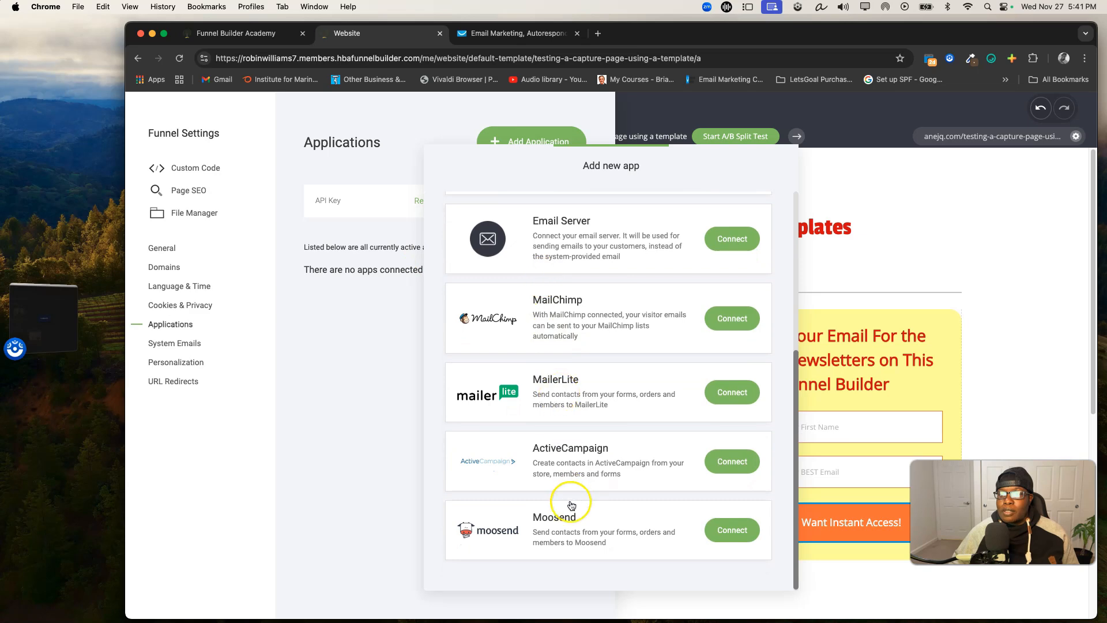
scroll(569, 304, "up", 4)
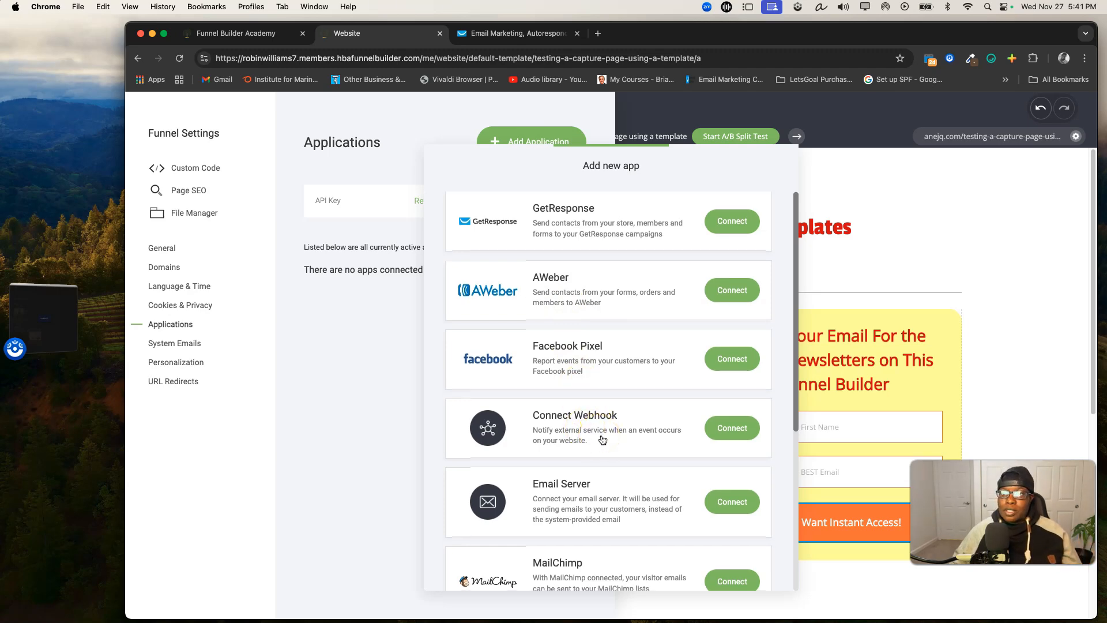
scroll(600, 438, "down", 5)
scroll(603, 440, "up", 5)
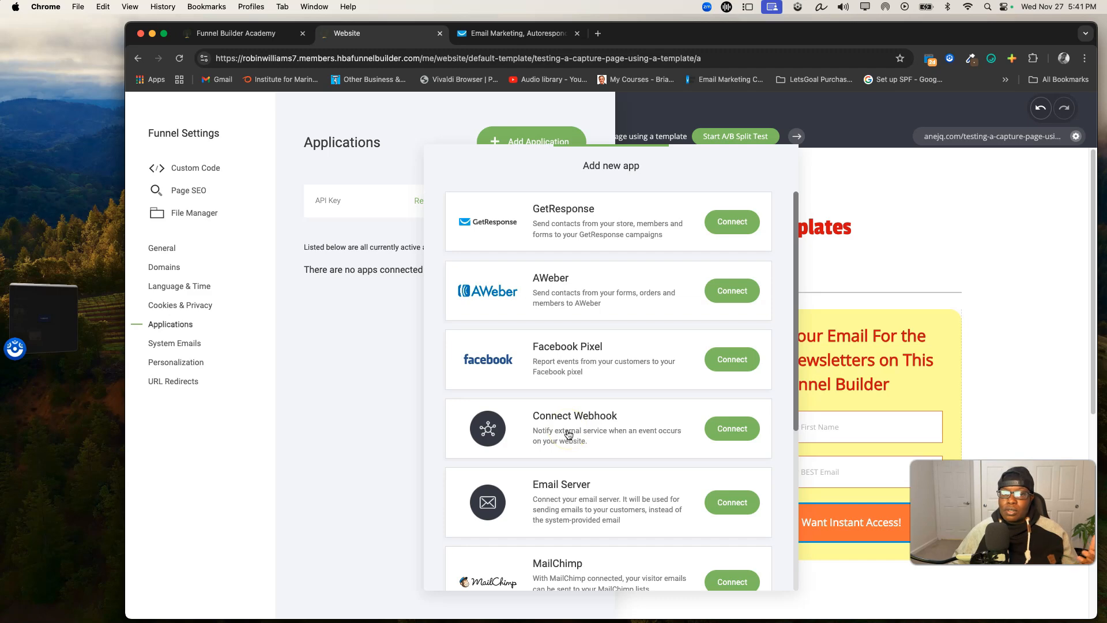
scroll(569, 434, "down", 5)
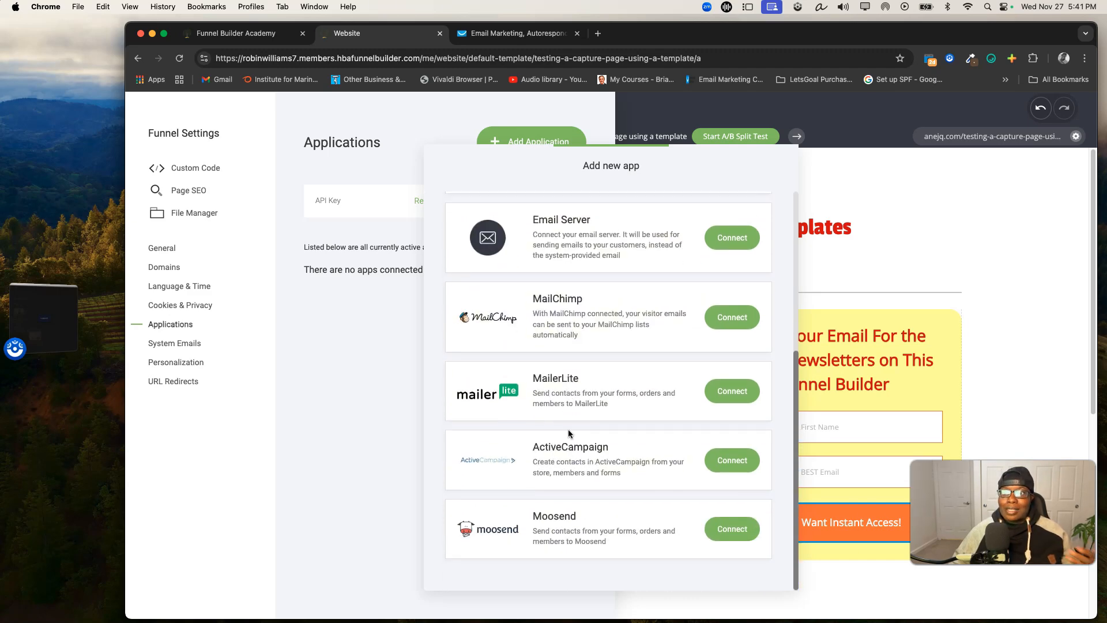
scroll(569, 434, "up", 5)
left_click(727, 229)
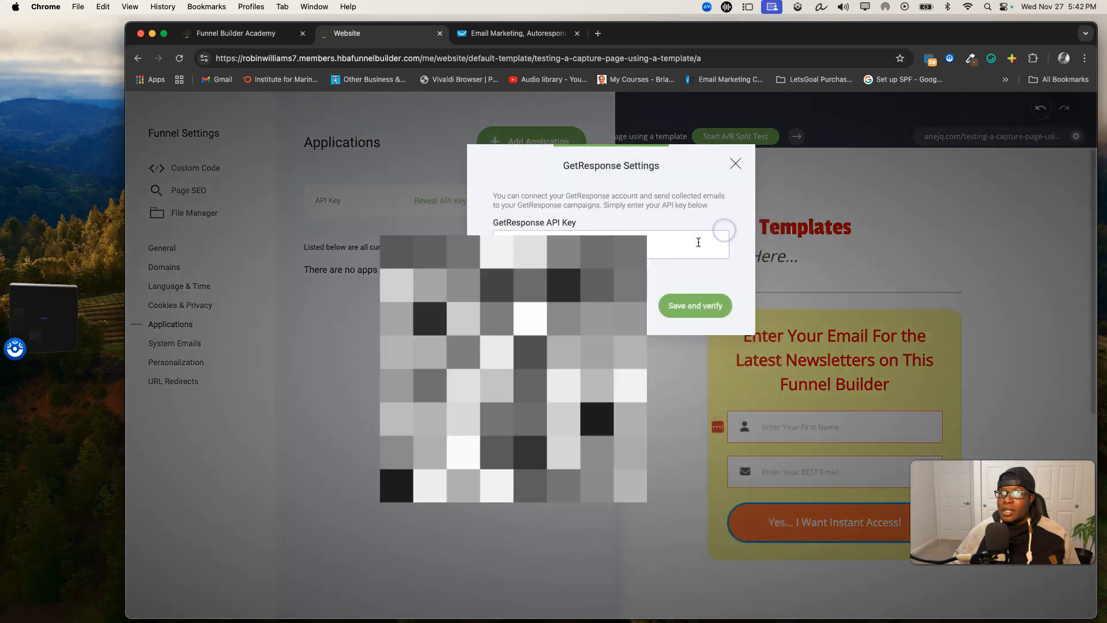
left_click(605, 245)
key("super+v")
left_click(675, 311)
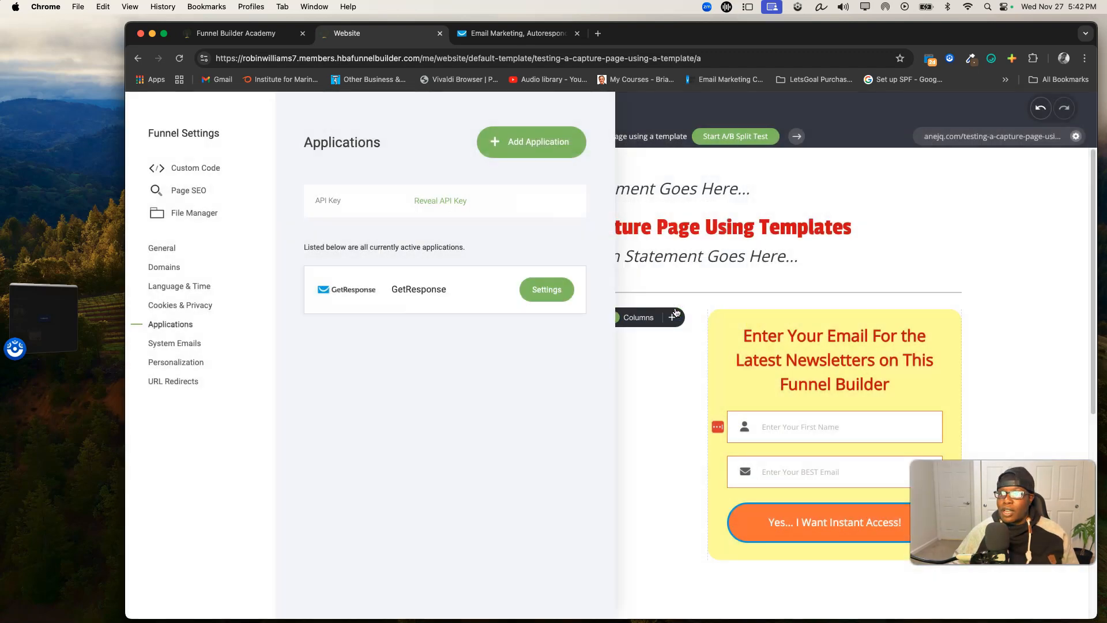
left_click(654, 408)
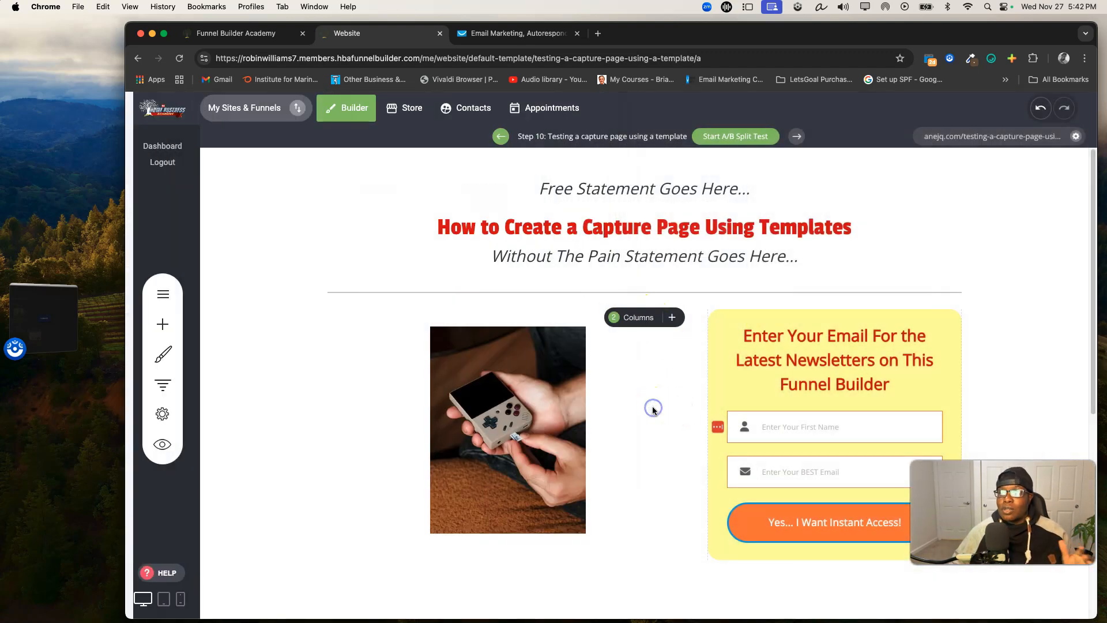
- Reload the builder page, set the capture form to send submissions to the ANEJq GetResponse list, and save the page
left_click(180, 58)
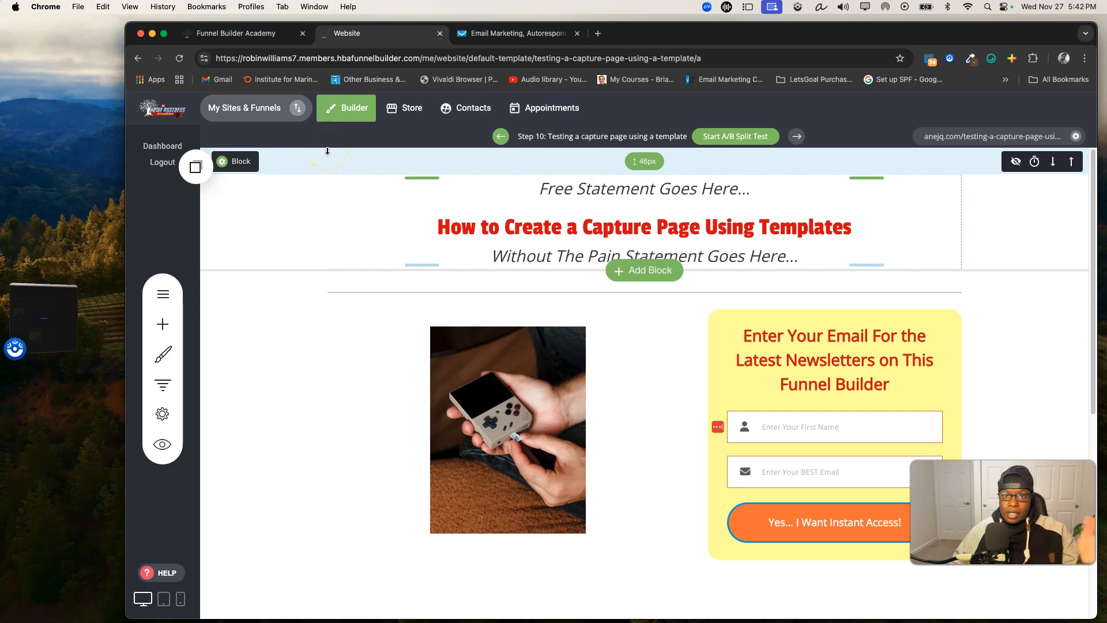
scroll(839, 416, "down", 1)
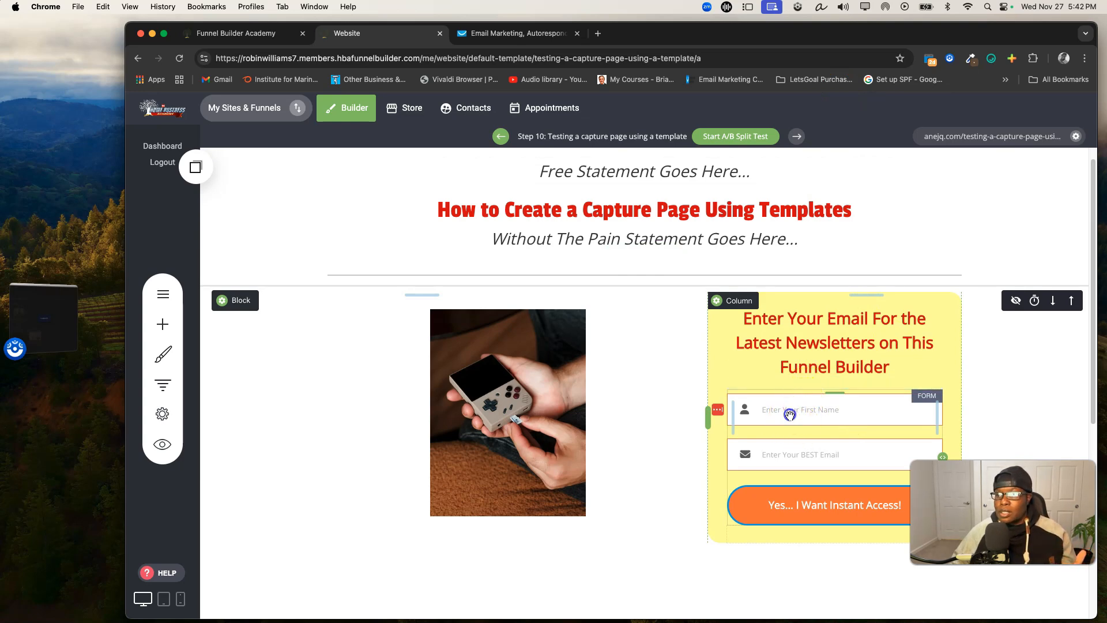
left_click(798, 374)
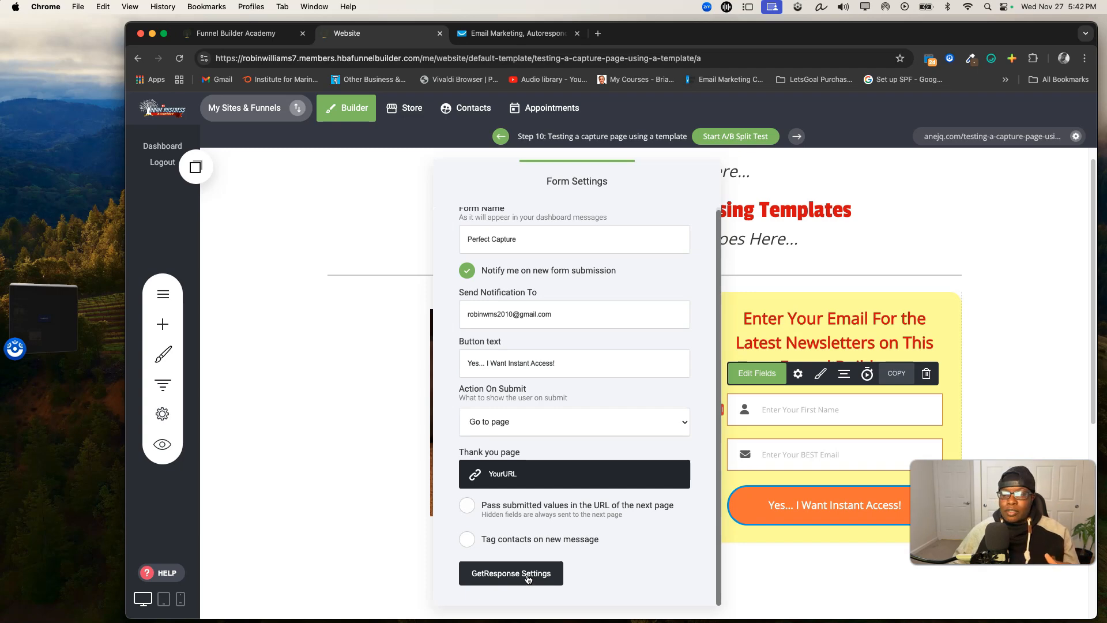
left_click(528, 579)
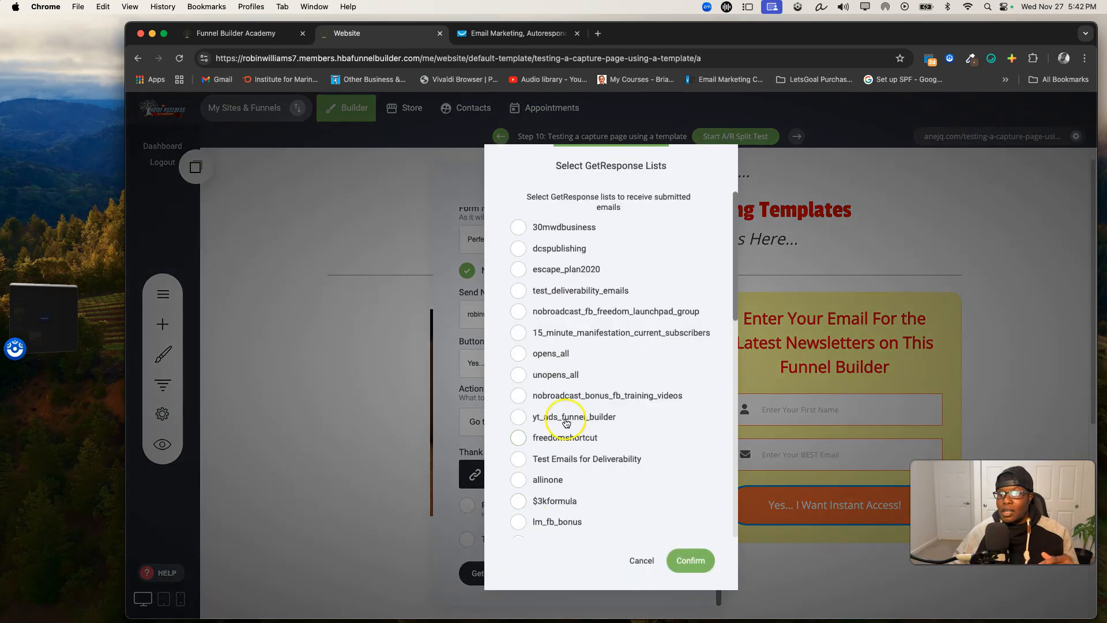
scroll(560, 392, "down", 10)
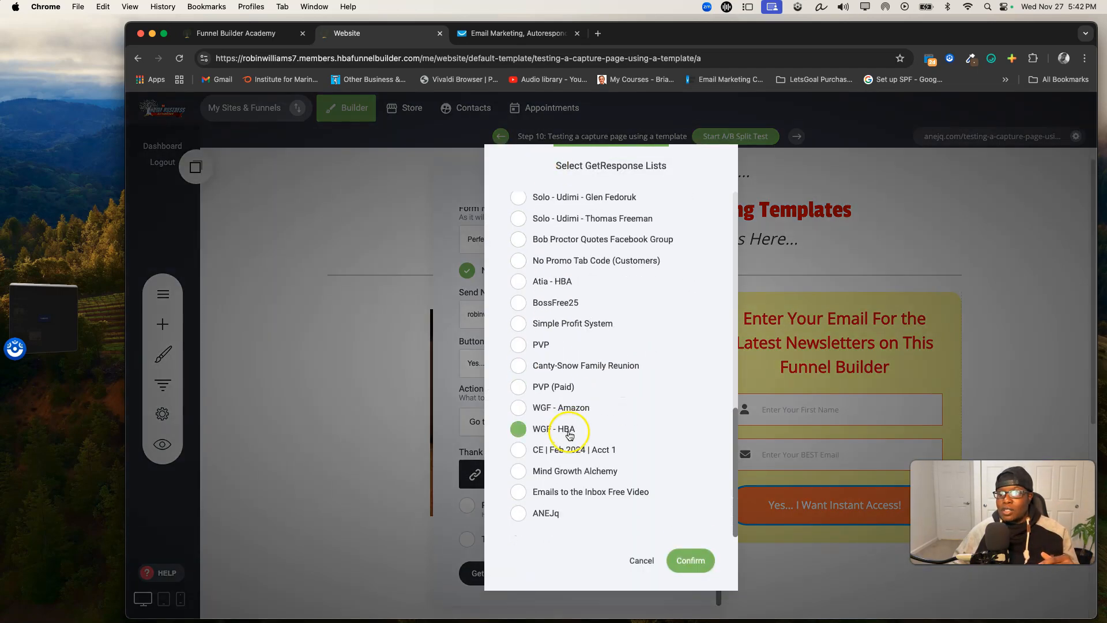
left_click(519, 513)
left_click(690, 560)
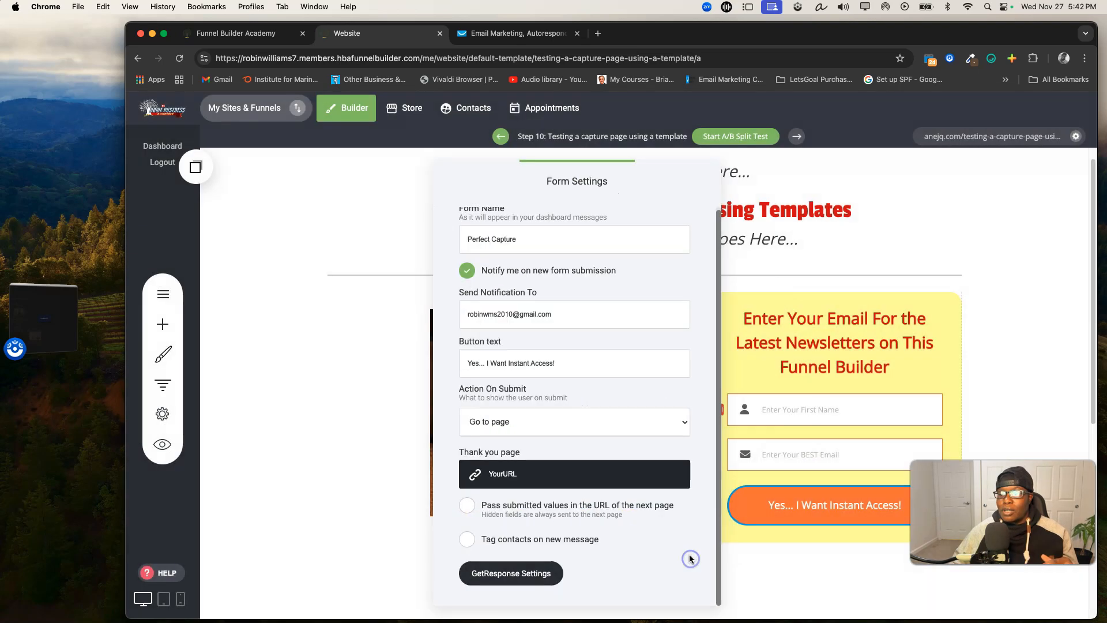
left_click(787, 553)
left_click(1002, 109)
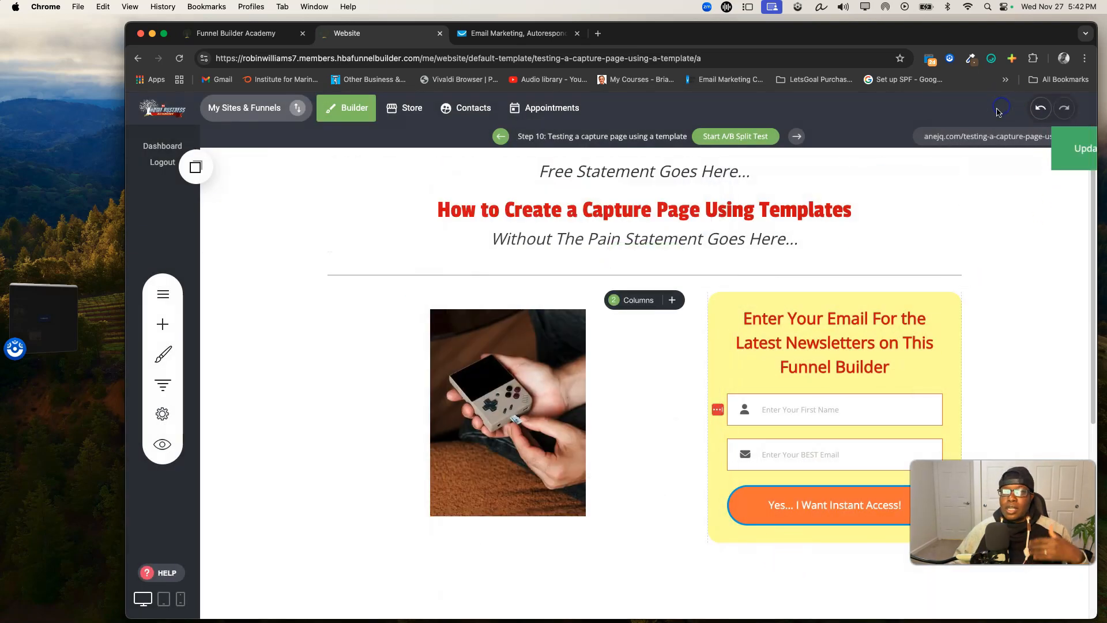